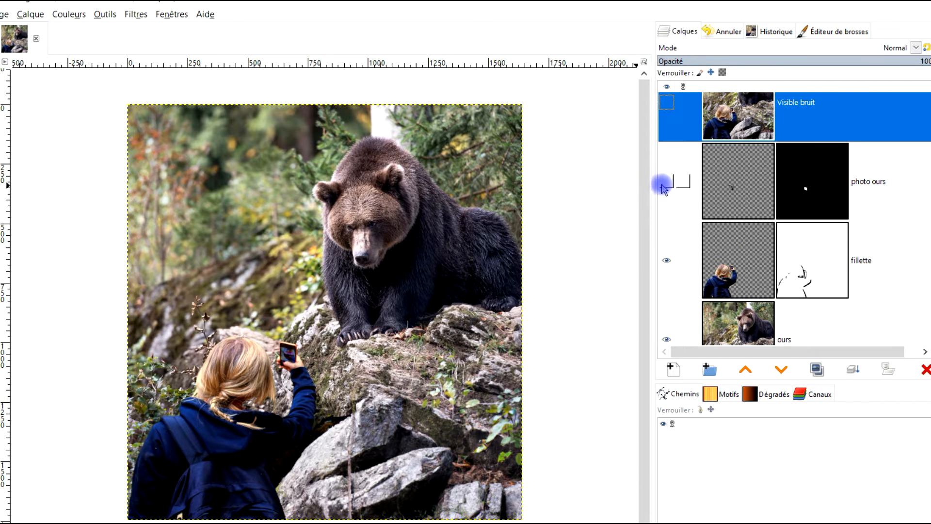
# Make the Visible bruit, lumière douce, Visible lumière douce and Visible médaillon et flou focus layers visible.
pyautogui.scroll(5, 776, 221)
pyautogui.click(667, 270)
pyautogui.scroll(2, 879, 264)
pyautogui.click(673, 262)
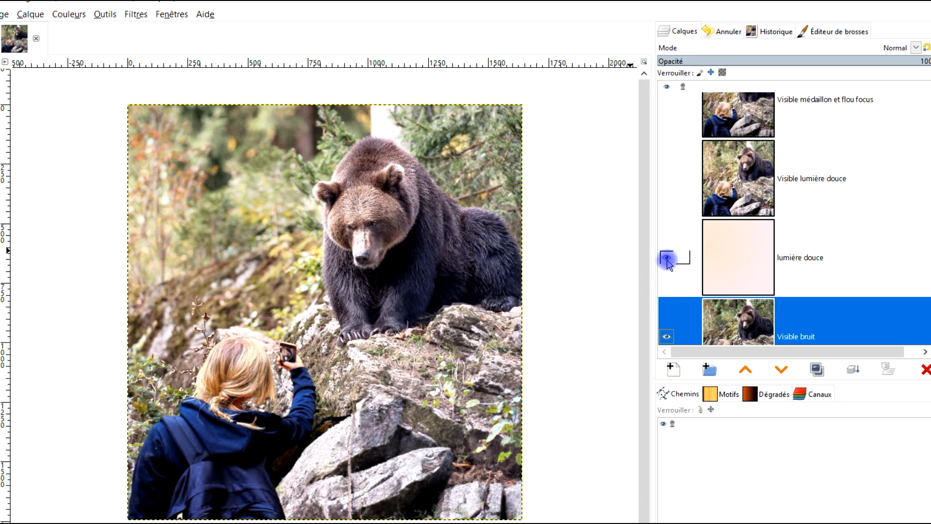
pyautogui.scroll(2, 796, 228)
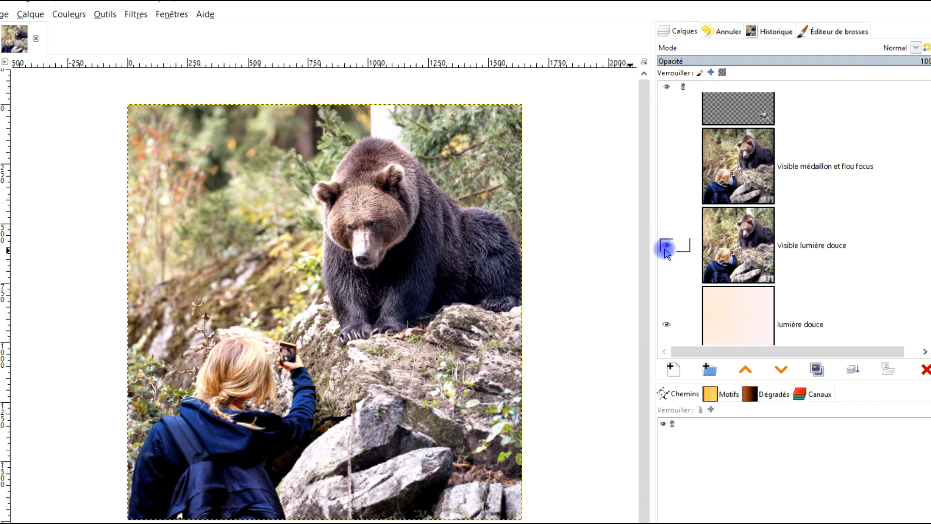
pyautogui.scroll(2, 668, 252)
pyautogui.click(667, 211)
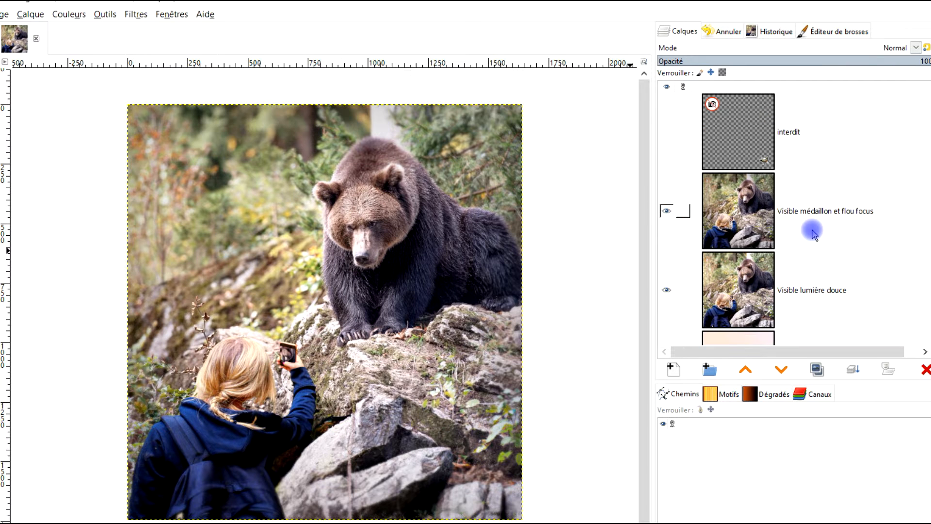
# Show the interdit layer, toggling its visibility off and on to compare, and review the rest of the layer stack.
pyautogui.click(667, 132)
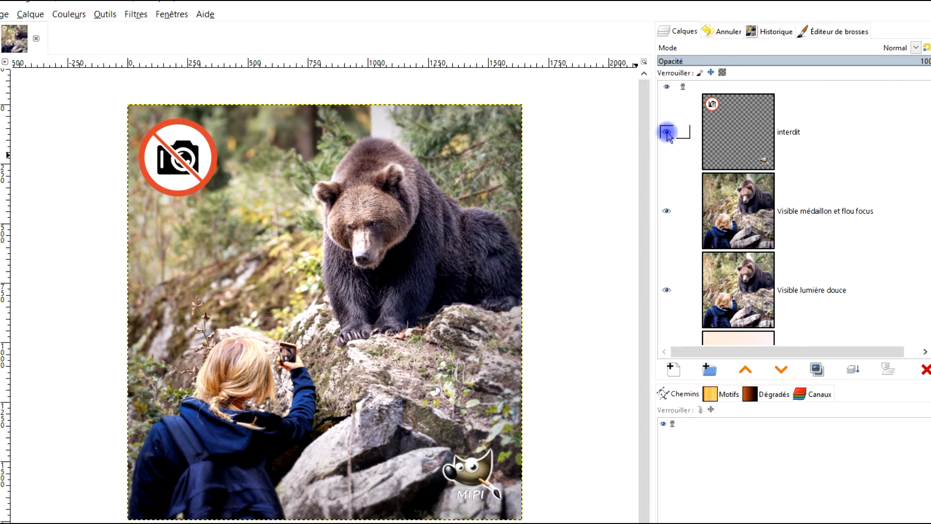
pyautogui.click(667, 132)
pyautogui.click(667, 132)
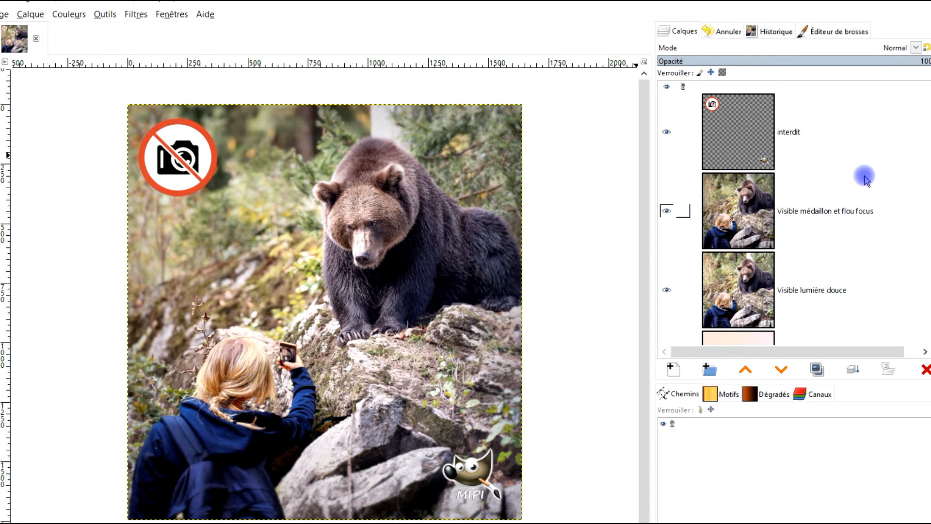
pyautogui.scroll(-7, 863, 181)
pyautogui.click(867, 181)
pyautogui.scroll(-5, 867, 181)
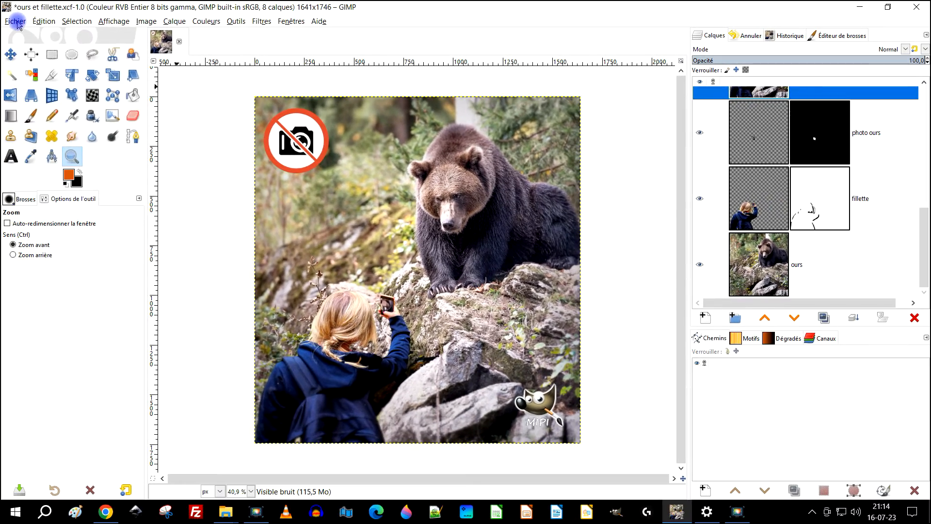
# Export the image as "ours et fillette.ora" in the OpenRaster file type to the folder "extraire une image de chaque calque d'un fichier xcf".
pyautogui.click(15, 19)
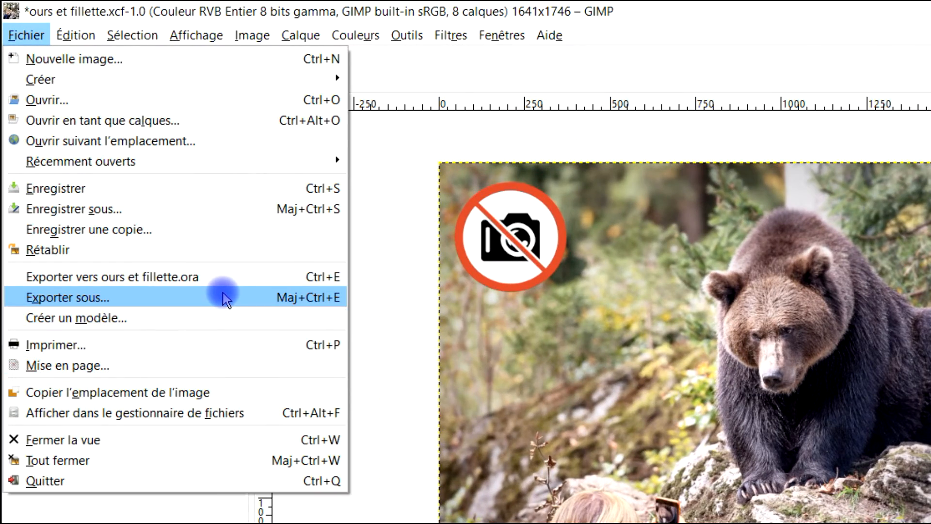
pyautogui.click(224, 298)
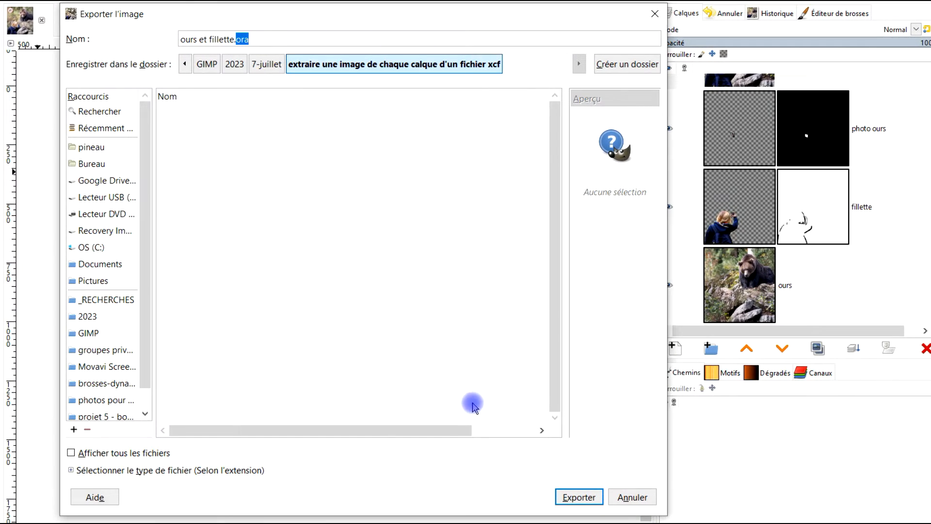
pyautogui.click(121, 469)
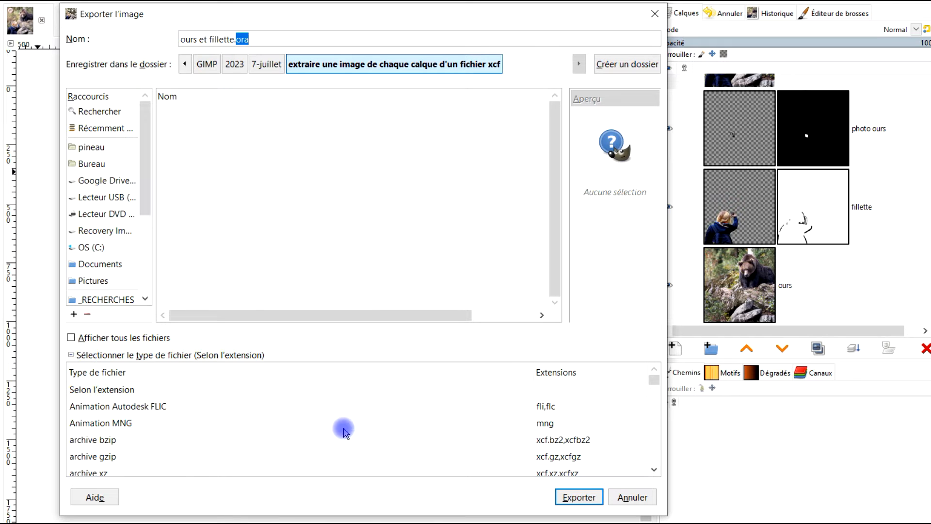
pyautogui.scroll(-10, 500, 433)
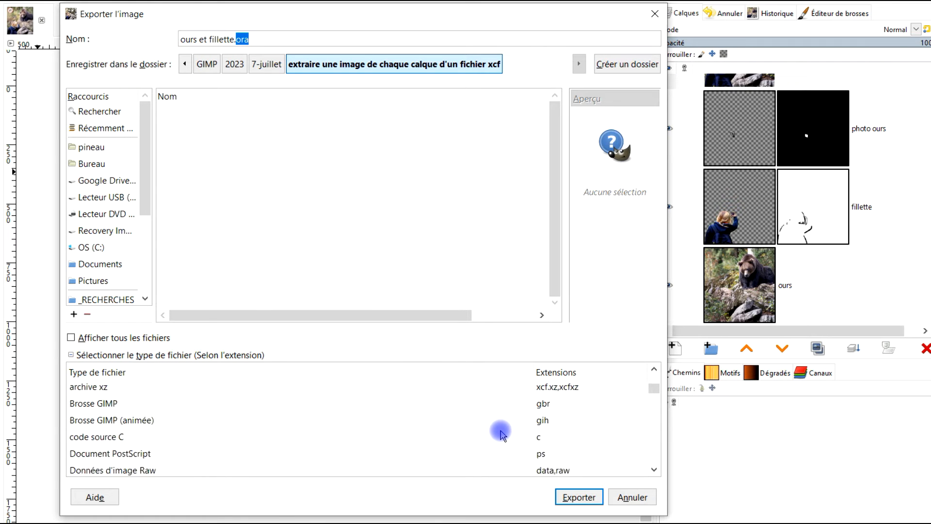
pyautogui.scroll(-6, 500, 433)
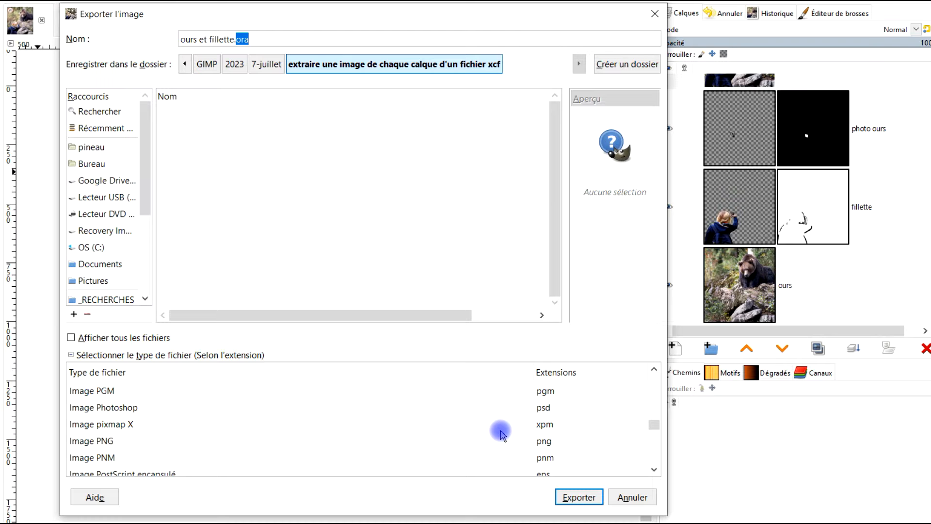
pyautogui.scroll(-6, 500, 433)
pyautogui.scroll(-5, 526, 426)
pyautogui.scroll(-4, 527, 426)
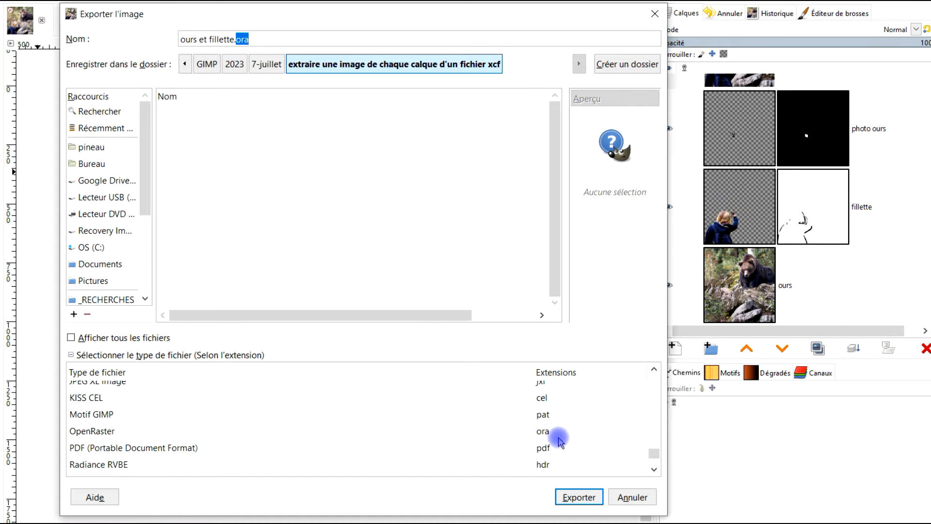
pyautogui.click(559, 435)
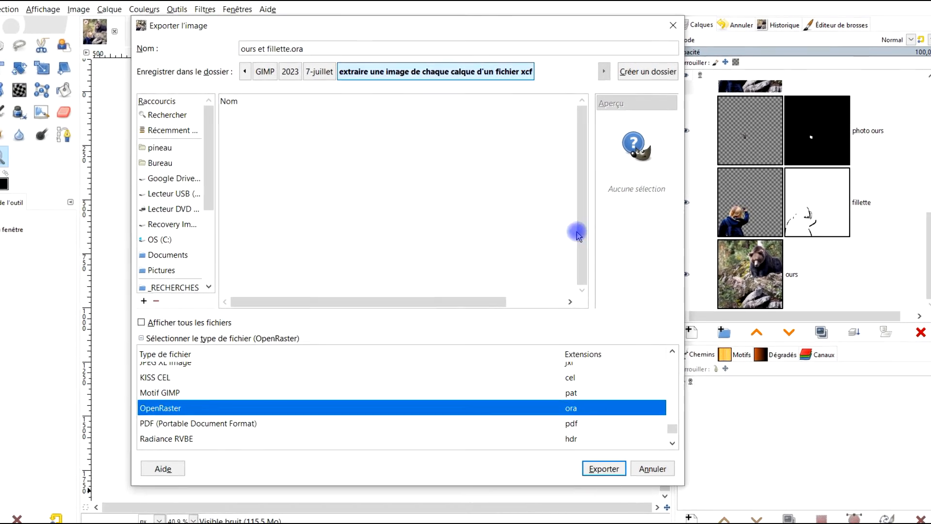
pyautogui.click(604, 469)
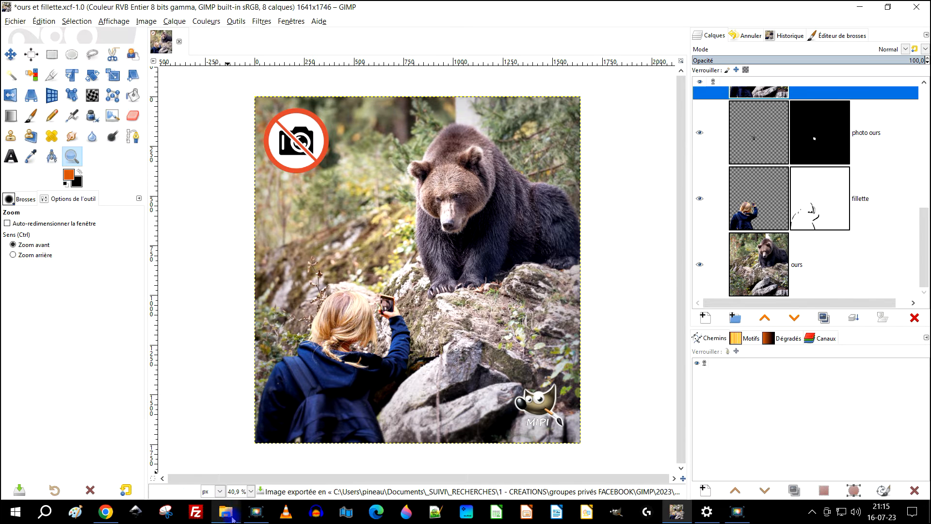
# Switch to File Explorer and rename the exported file as "ours et fillette.zip", accepting the extension change.
pyautogui.moveTo(225, 511)
pyautogui.click(307, 465)
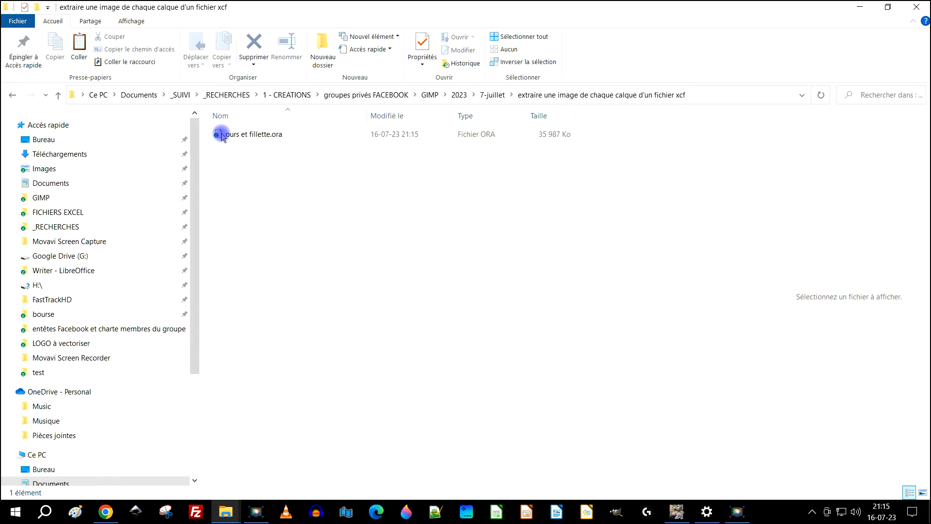
pyautogui.rightClick(267, 136)
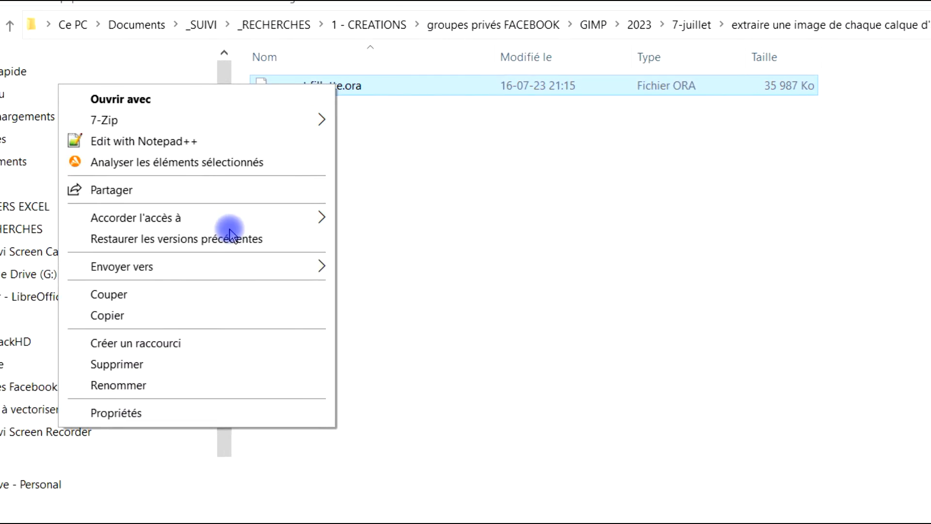
pyautogui.click(180, 401)
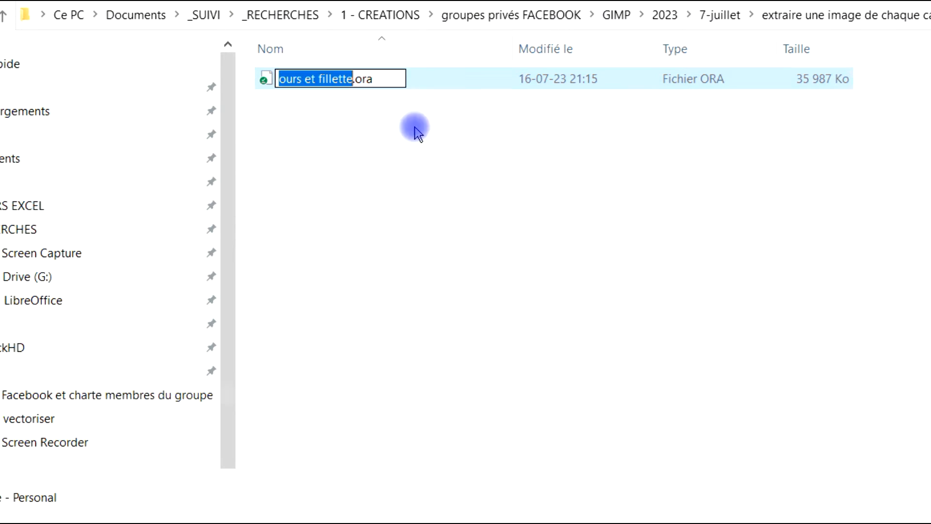
pyautogui.doubleClick(362, 79)
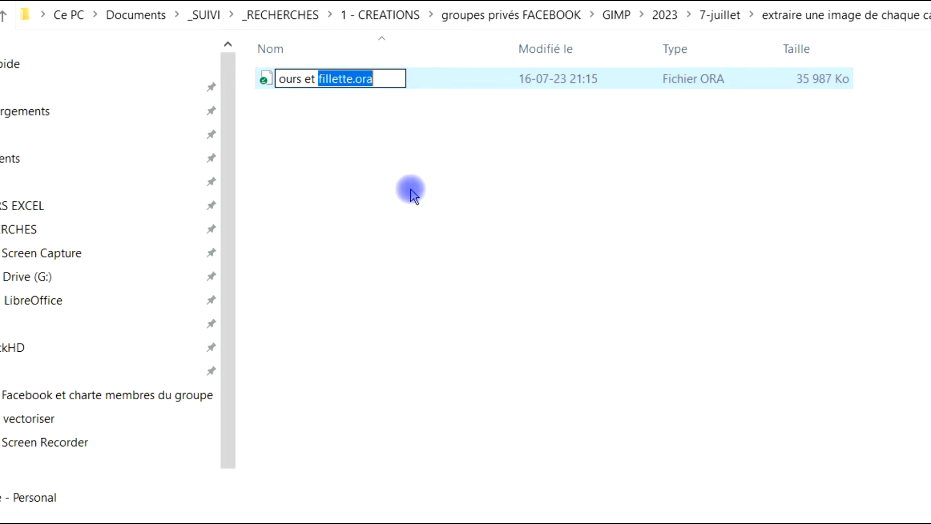
pyautogui.click(394, 79)
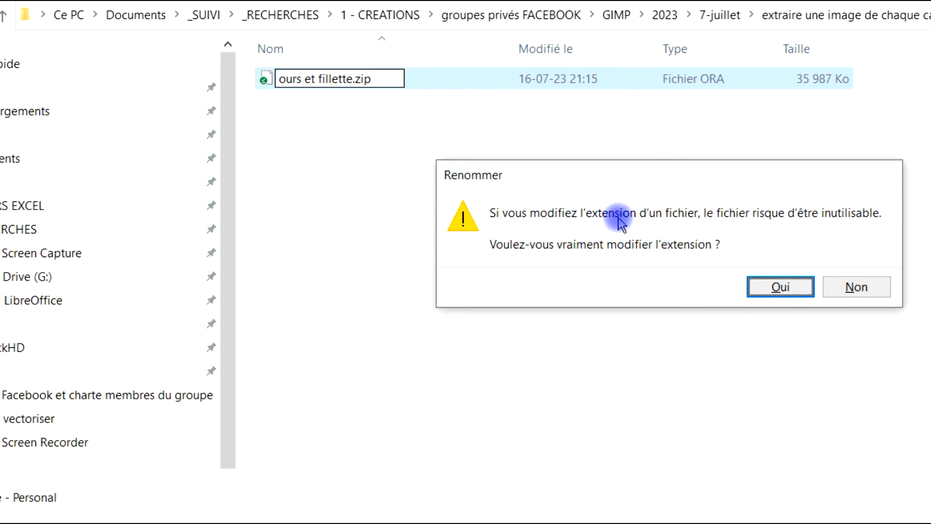
pyautogui.click(781, 288)
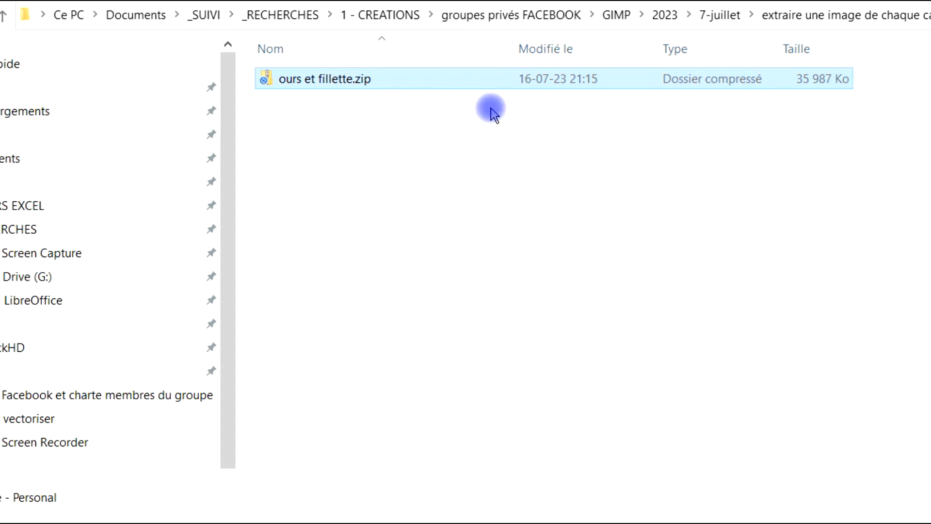
# Look inside the data folder of ours et fillette.zip for the layer images and return to the folder containing the archive.
pyautogui.rightClick(336, 80)
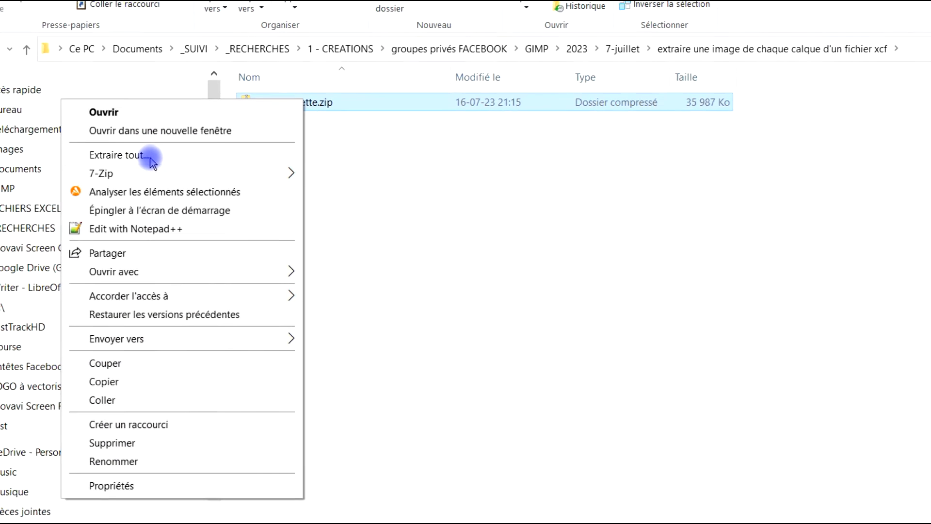
pyautogui.click(367, 139)
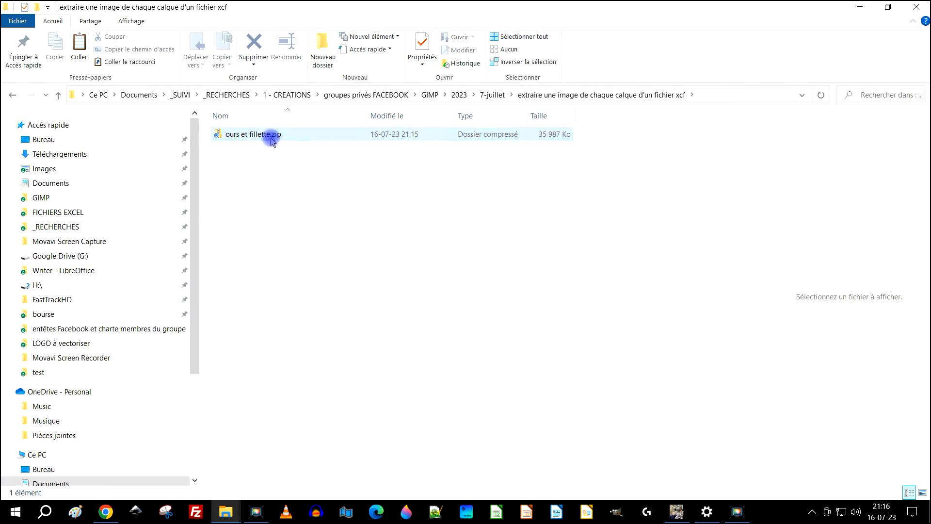
pyautogui.doubleClick(272, 138)
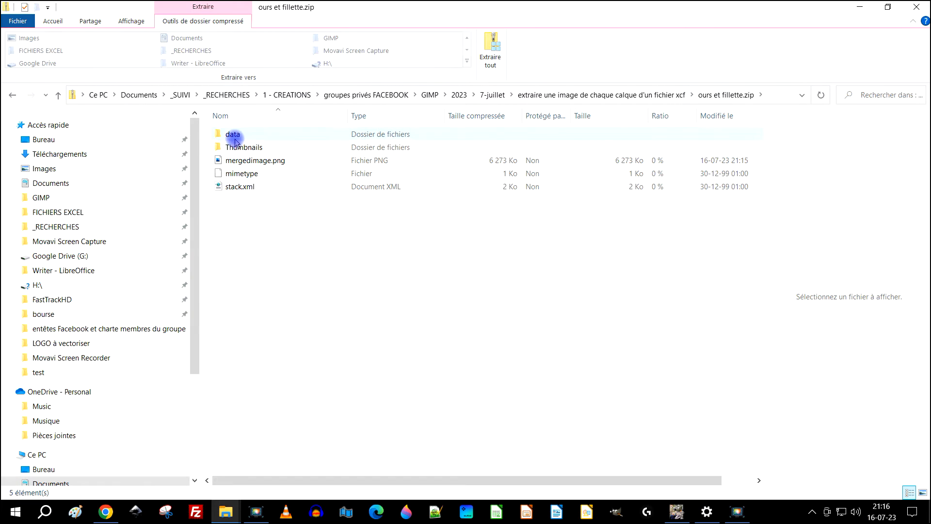
pyautogui.click(235, 138)
pyautogui.doubleClick(235, 138)
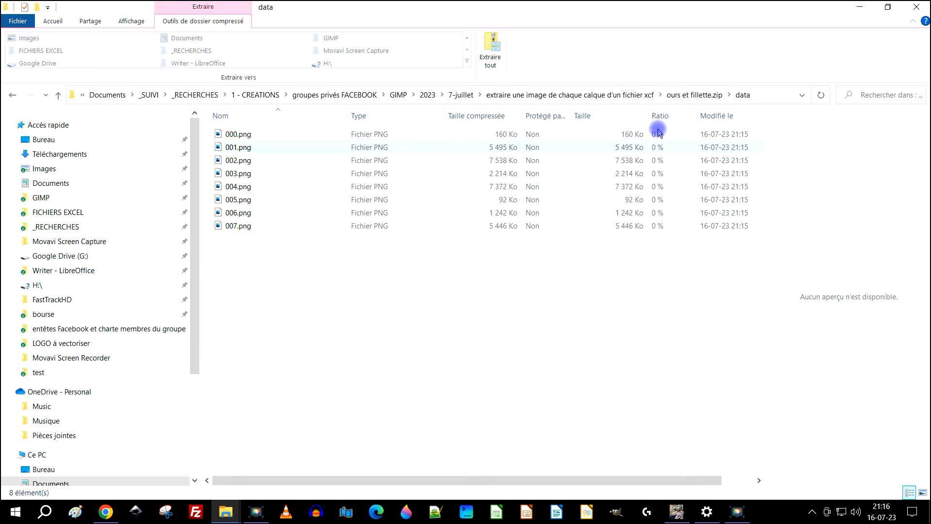
pyautogui.click(626, 97)
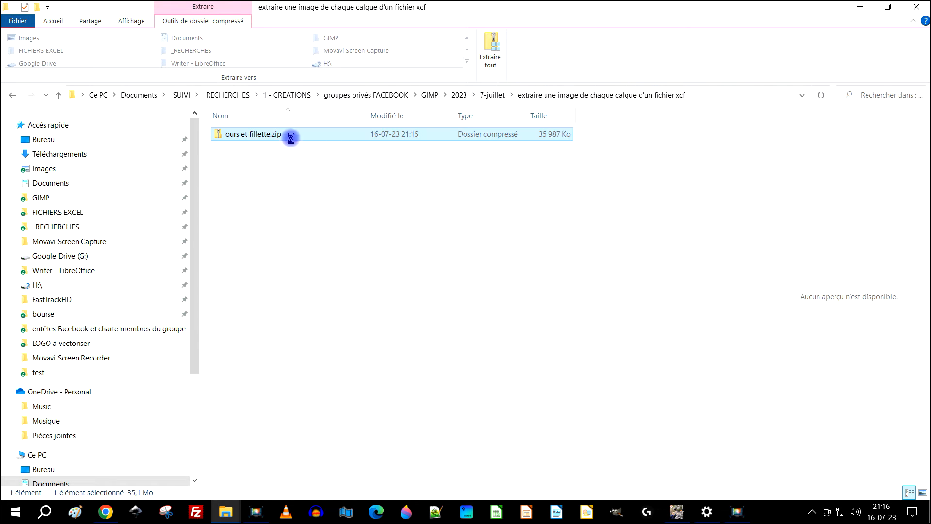
# Extract all of ours et fillette.zip to the proposed "ours et fillette" destination folder.
pyautogui.rightClick(251, 134)
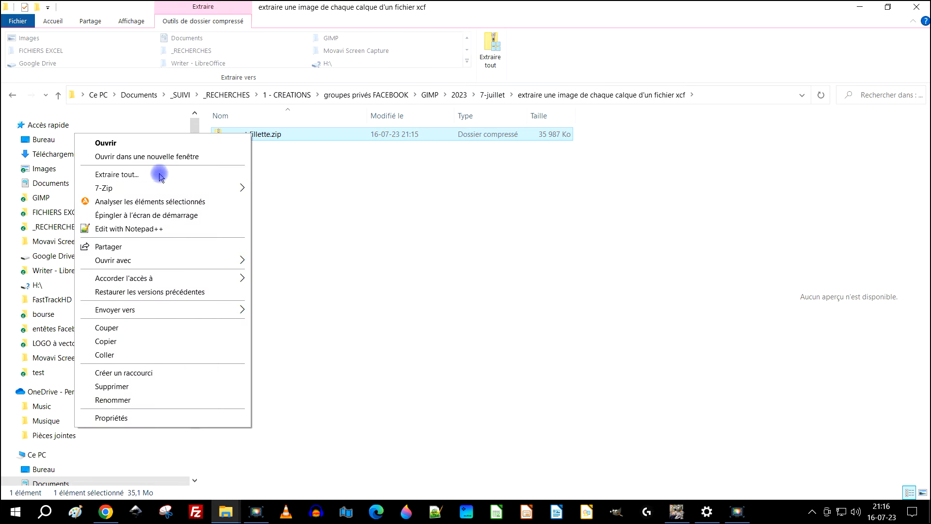
pyautogui.click(116, 174)
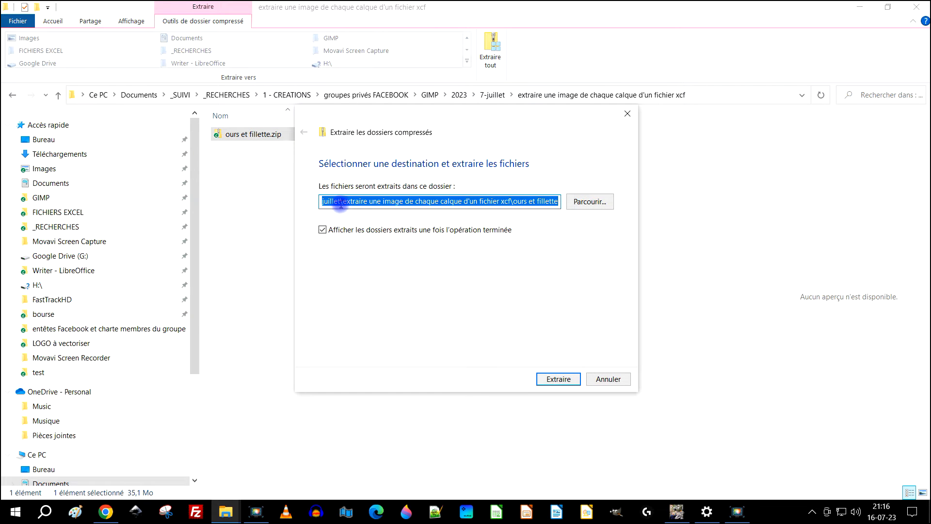
pyautogui.click(559, 380)
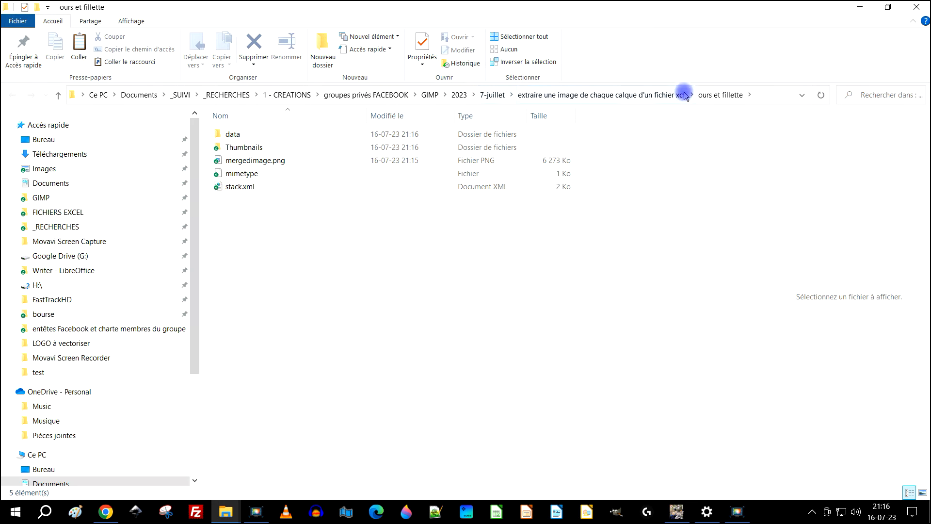
# Browse from the parent folder into the data folder of the extracted "ours et fillette" folder and view 006.png.
pyautogui.click(601, 95)
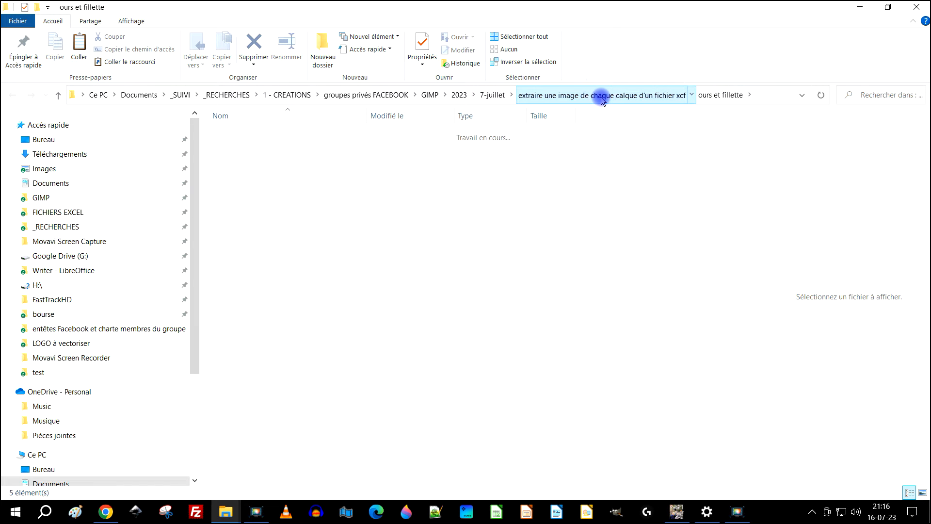
pyautogui.click(219, 149)
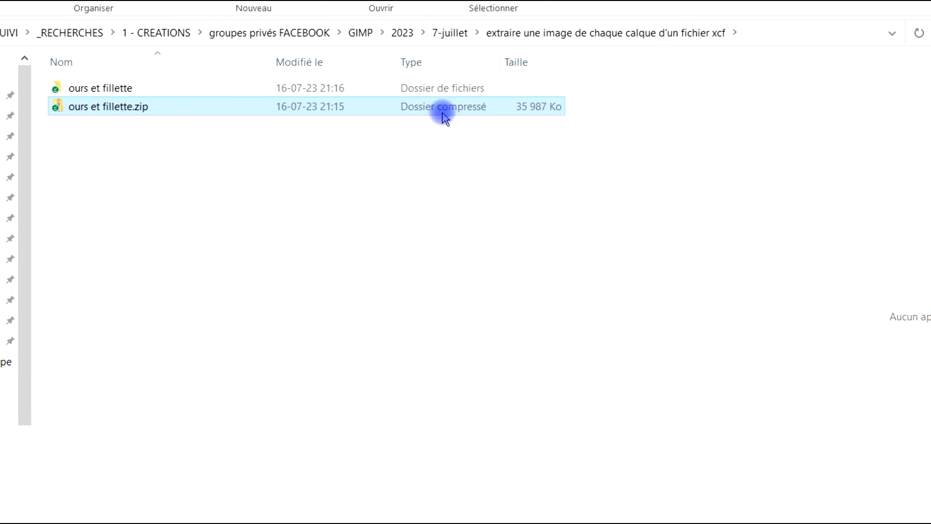
pyautogui.click(99, 89)
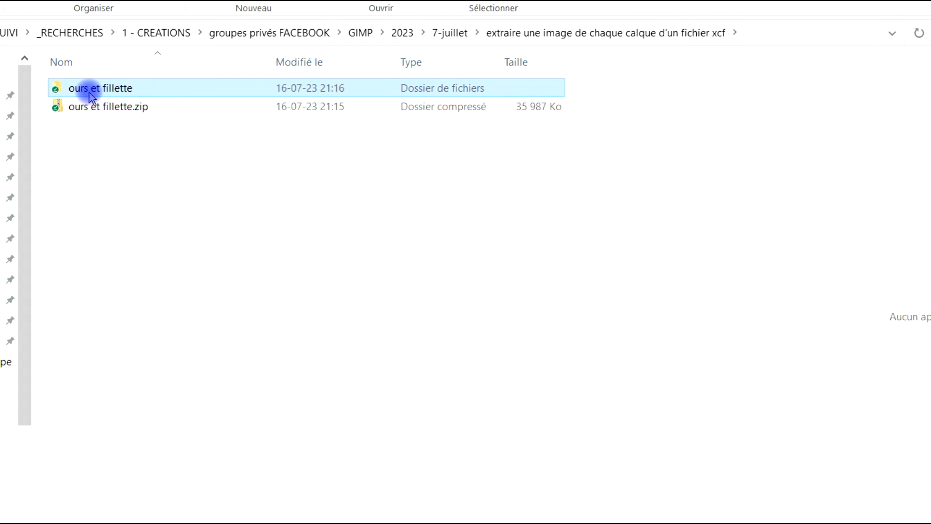
pyautogui.doubleClick(90, 92)
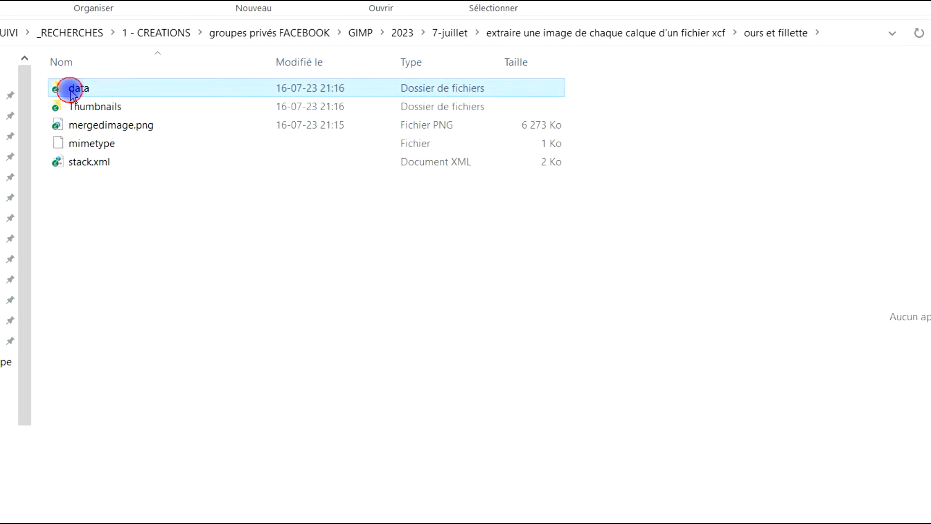
pyautogui.doubleClick(87, 93)
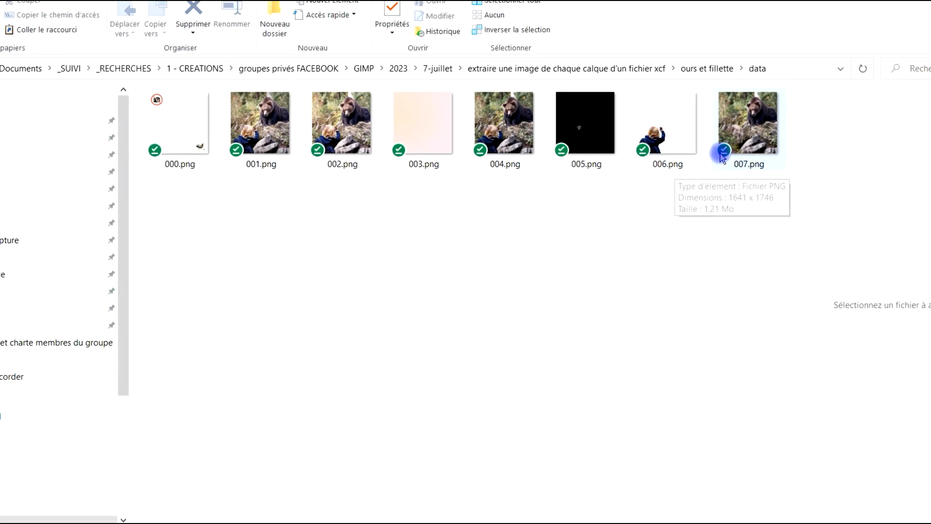
pyautogui.click(673, 107)
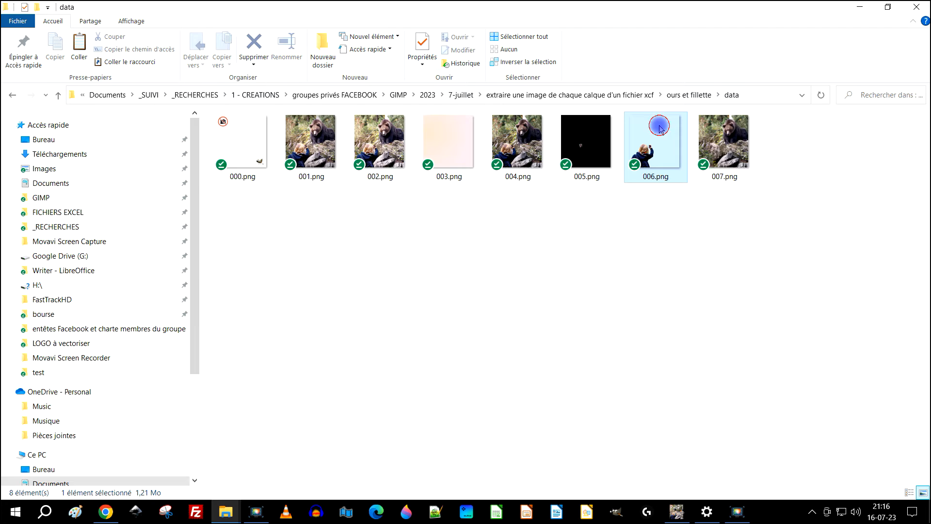
pyautogui.doubleClick(659, 128)
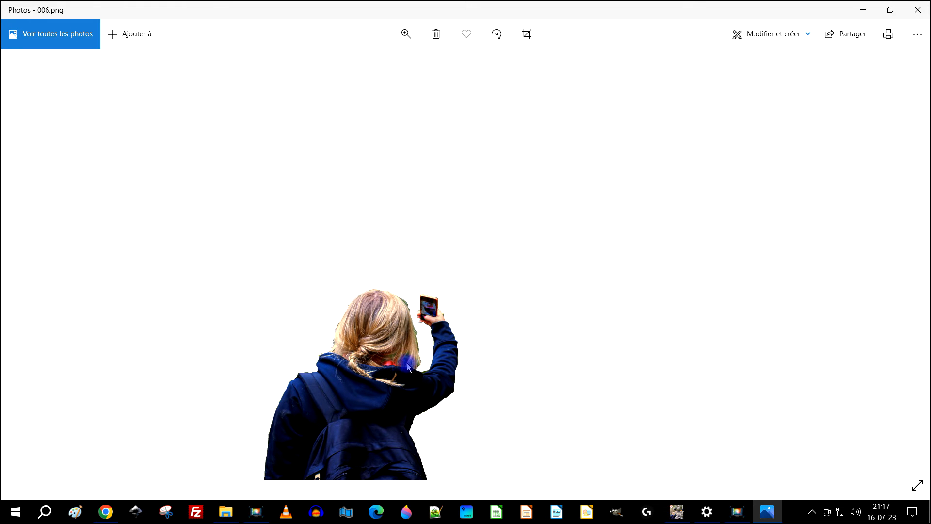
# Close 006.png and view the layer images 000.png and 007.png one after the other, closing each.
pyautogui.click(918, 9)
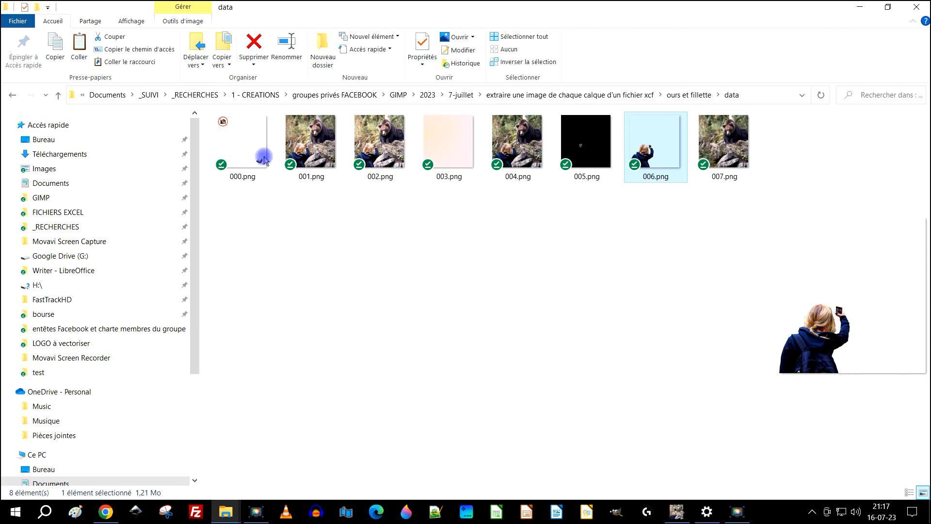
pyautogui.doubleClick(246, 133)
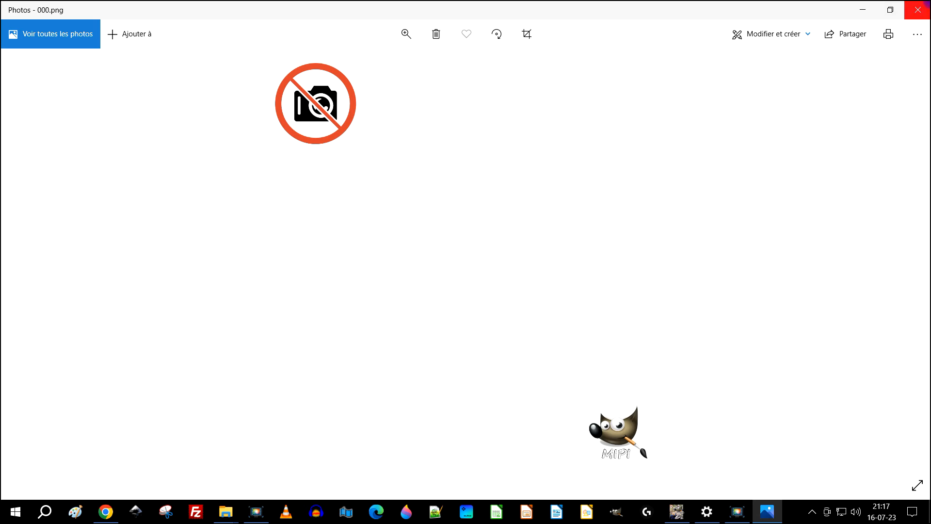
pyautogui.click(926, 15)
pyautogui.click(732, 148)
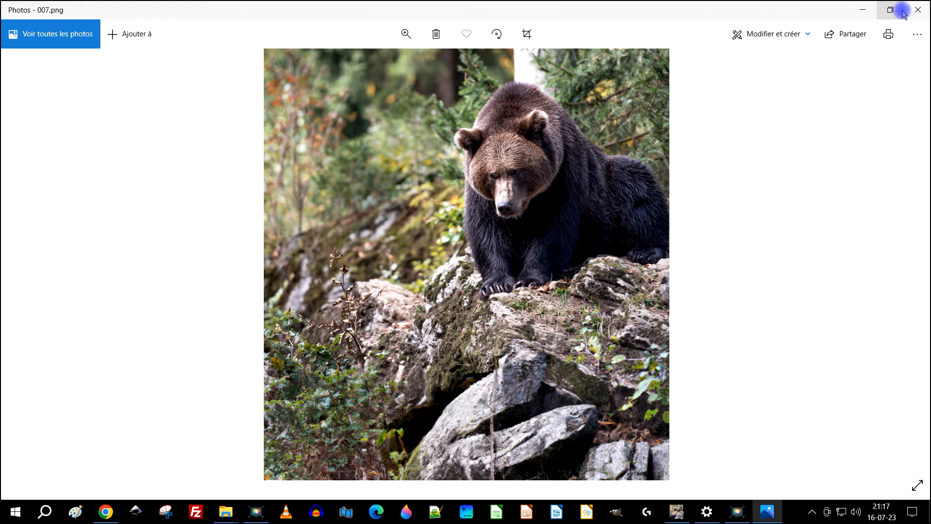
pyautogui.click(918, 10)
pyautogui.click(608, 250)
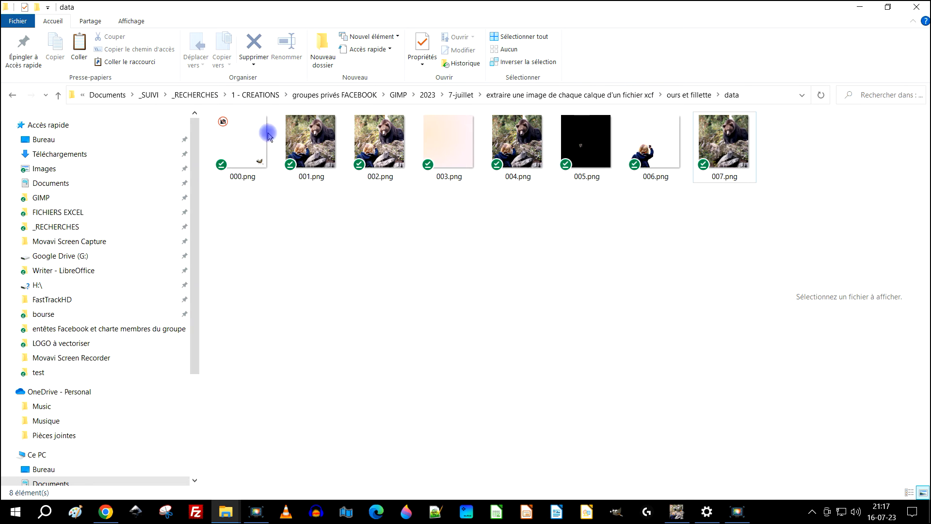
# Return to the "extraire une image de chaque calque d'un fichier xcf" folder and examine the display option for file name extensions.
pyautogui.click(585, 96)
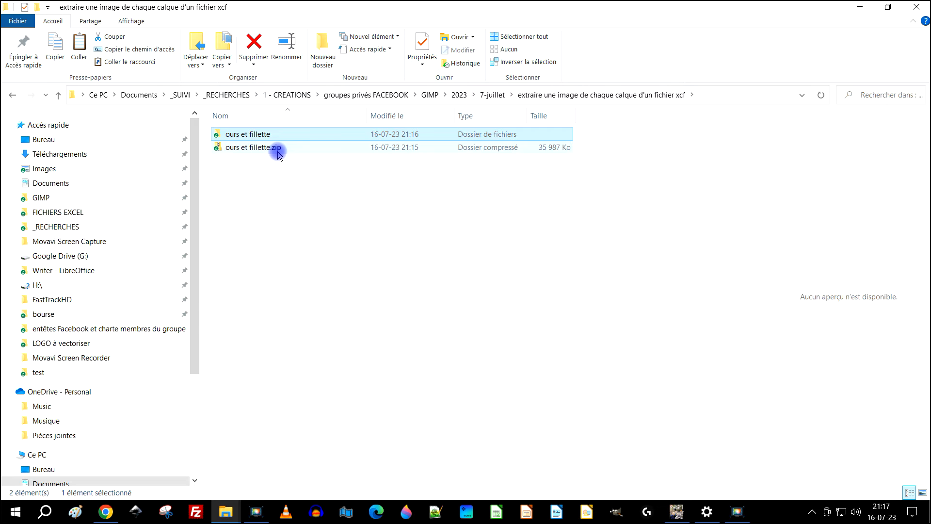
pyautogui.rightClick(346, 213)
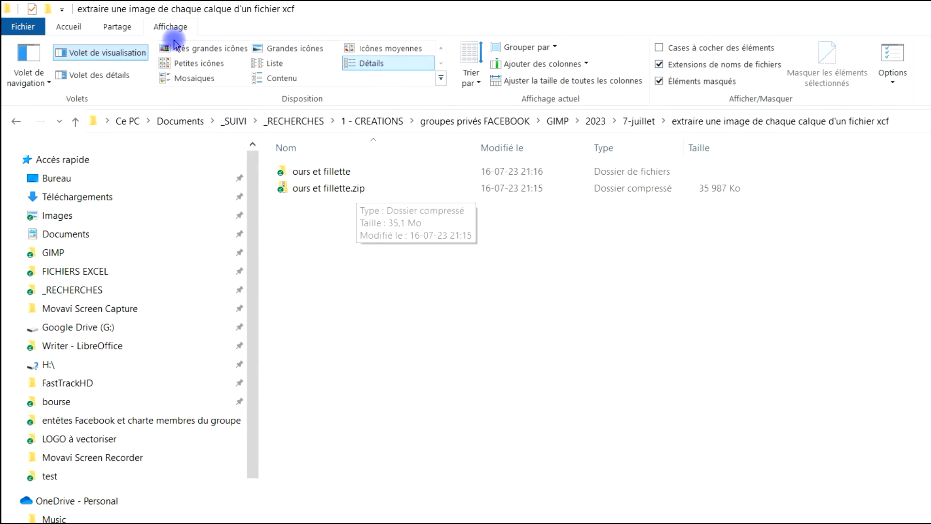
pyautogui.click(25, 26)
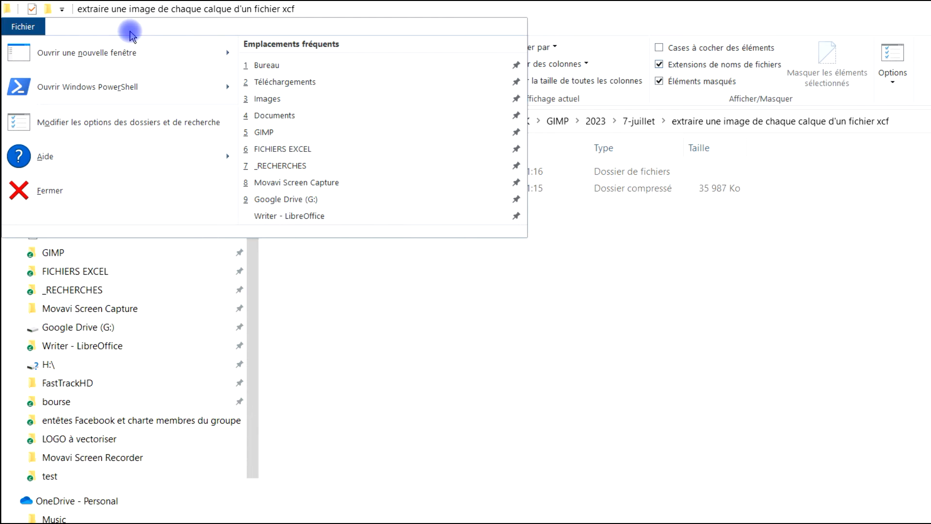
pyautogui.click(180, 27)
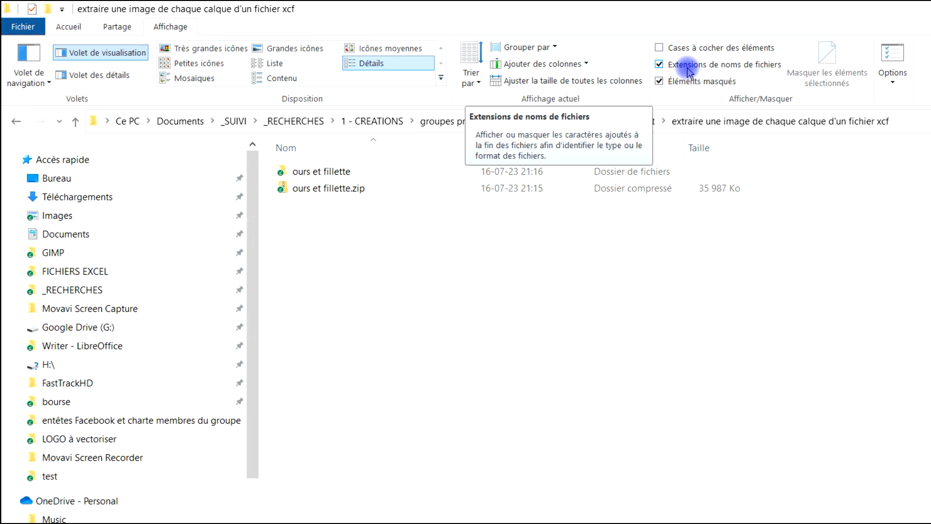
# Inspect "Masquer les extensions des fichiers dont le type est connu" in the advanced folder view options, close them and switch to GIMP.
pyautogui.click(893, 68)
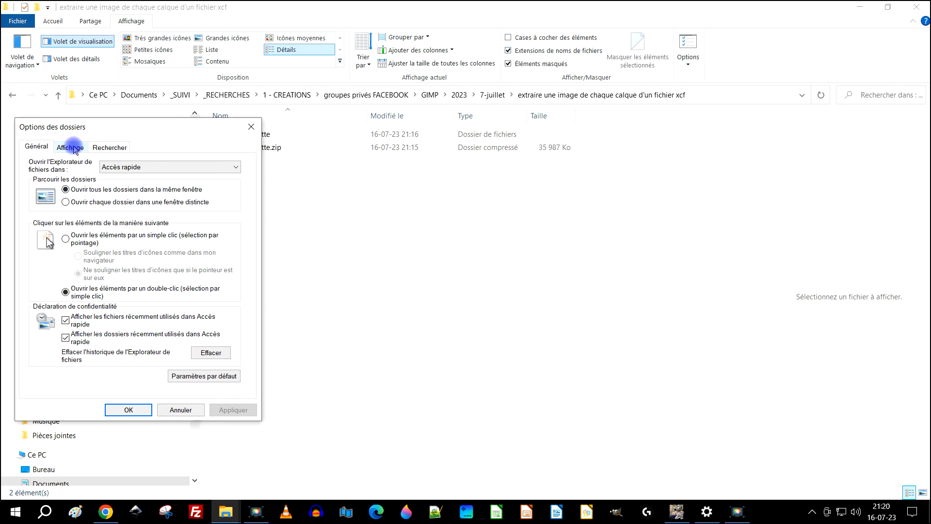
pyautogui.click(78, 149)
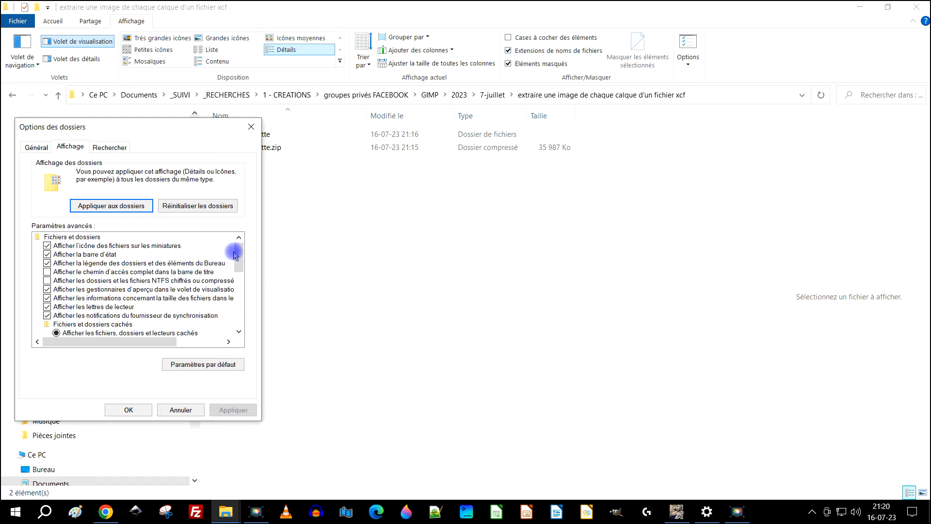
pyautogui.moveTo(240, 254); pyautogui.dragTo(241, 280)
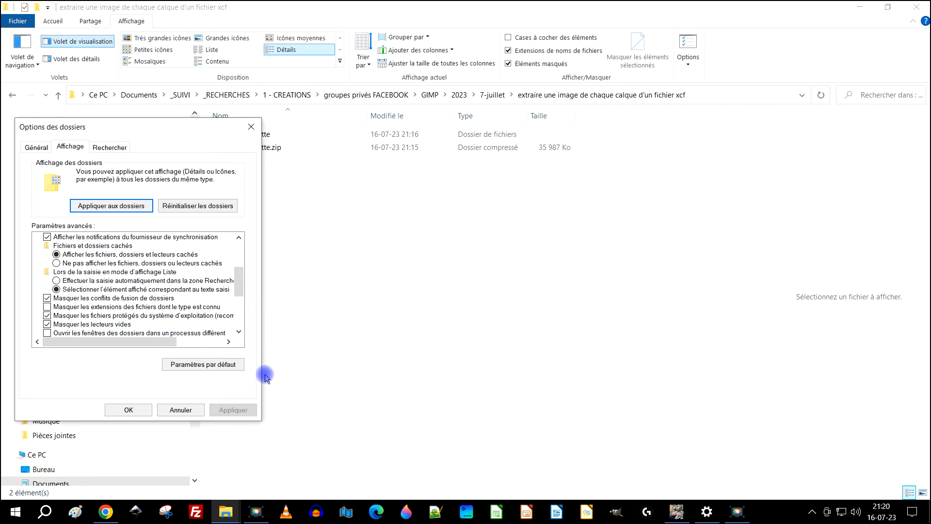
pyautogui.moveTo(197, 125); pyautogui.dragTo(284, 119)
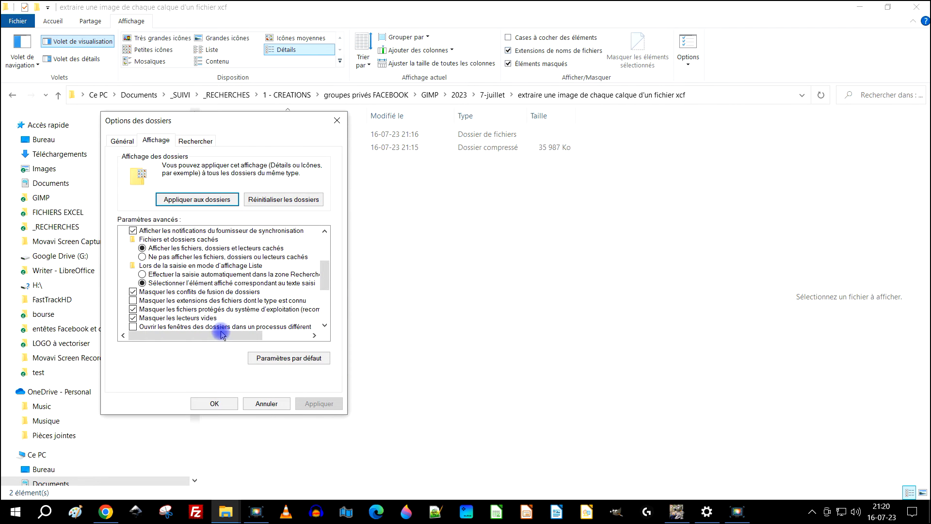
pyautogui.moveTo(222, 335); pyautogui.dragTo(247, 341)
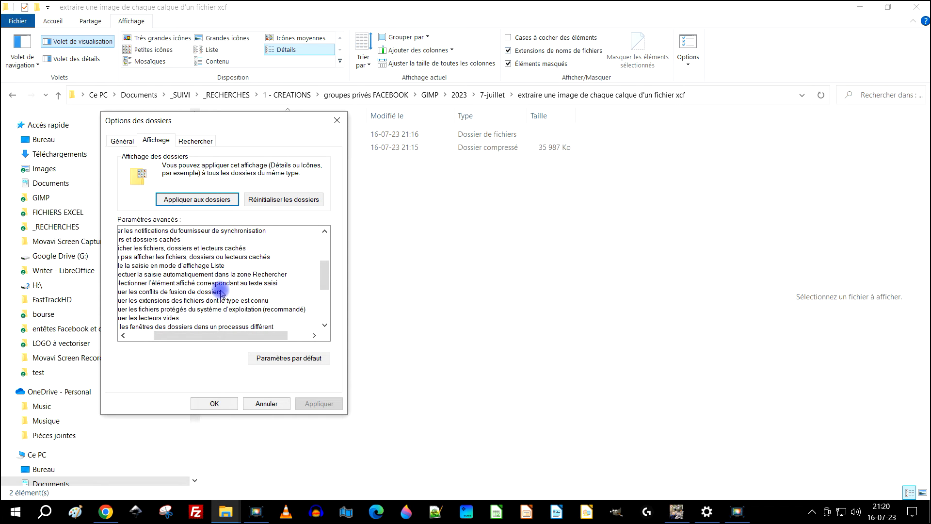
pyautogui.moveTo(243, 334); pyautogui.dragTo(192, 342)
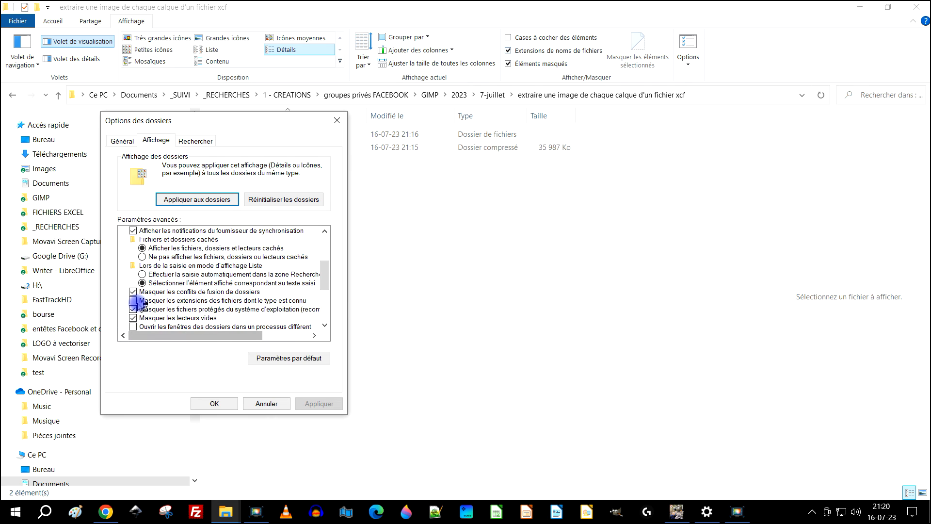
pyautogui.click(337, 120)
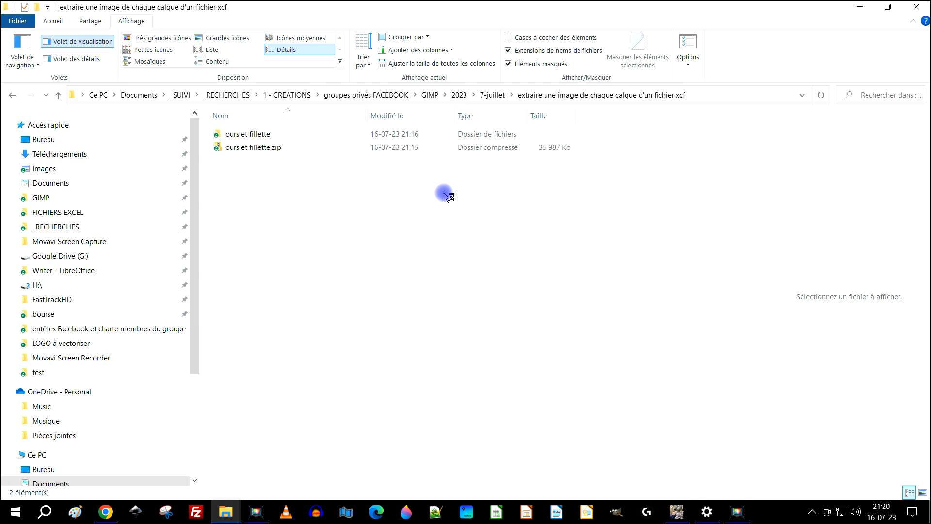
pyautogui.click(677, 512)
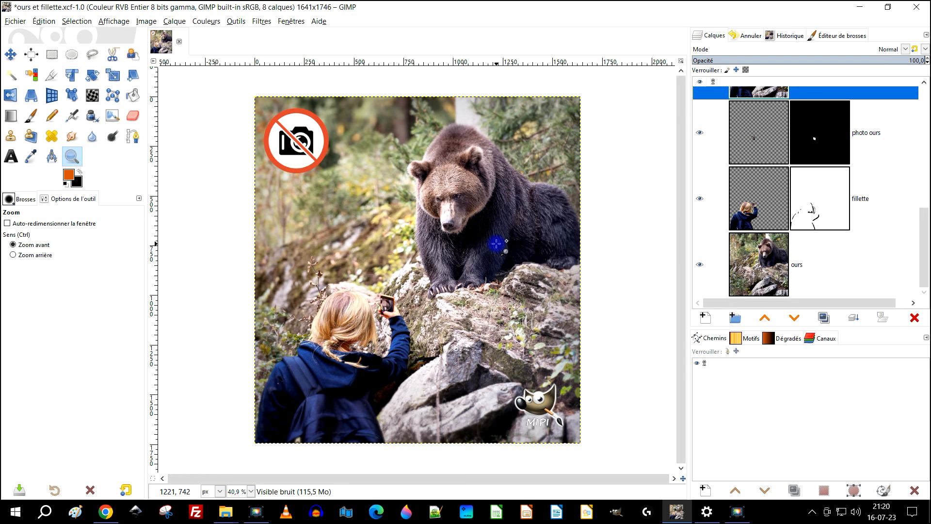